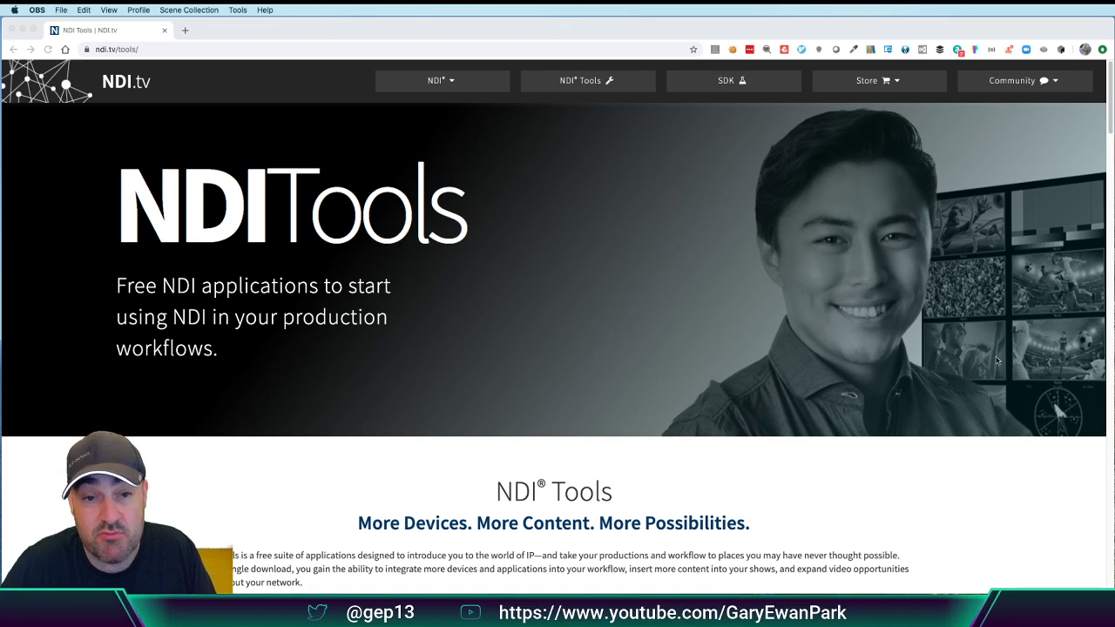
# Step: Scroll the ndi.tv Tools page down to the NDI Tools app list and the NDI Tools 4.5 download banner
pyautogui.scroll(-1, 788, 349)
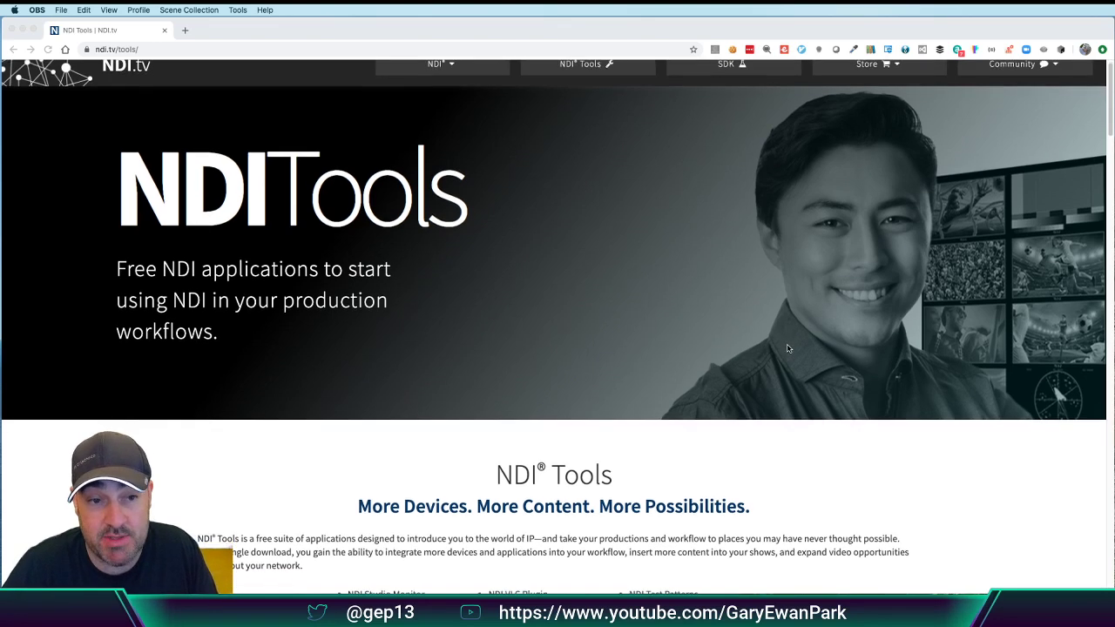
pyautogui.scroll(-5, 788, 348)
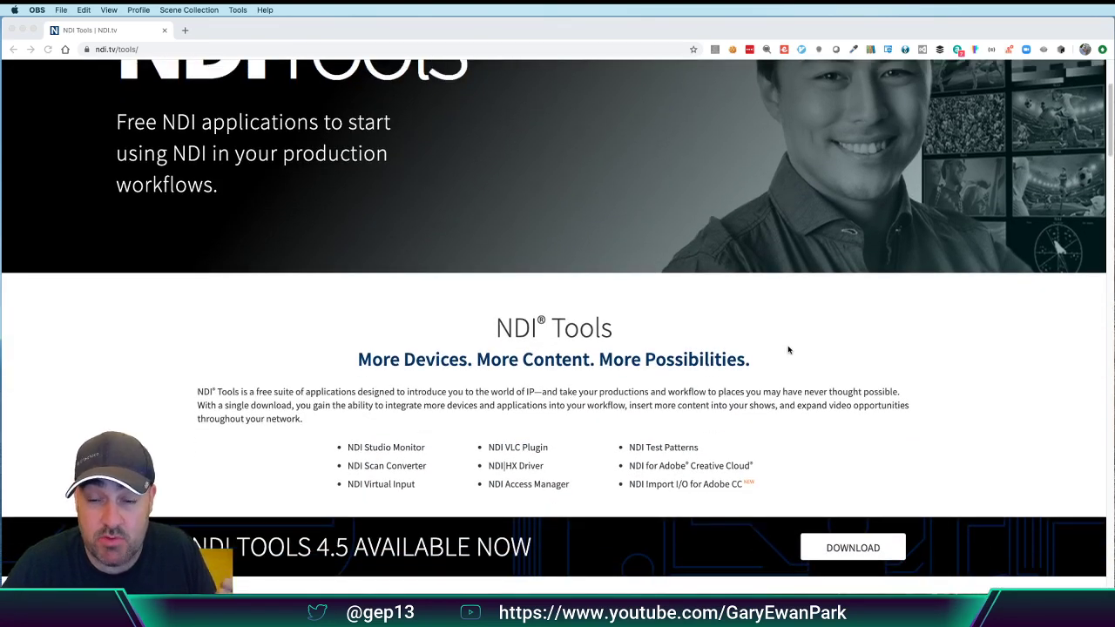
pyautogui.scroll(-1, 789, 350)
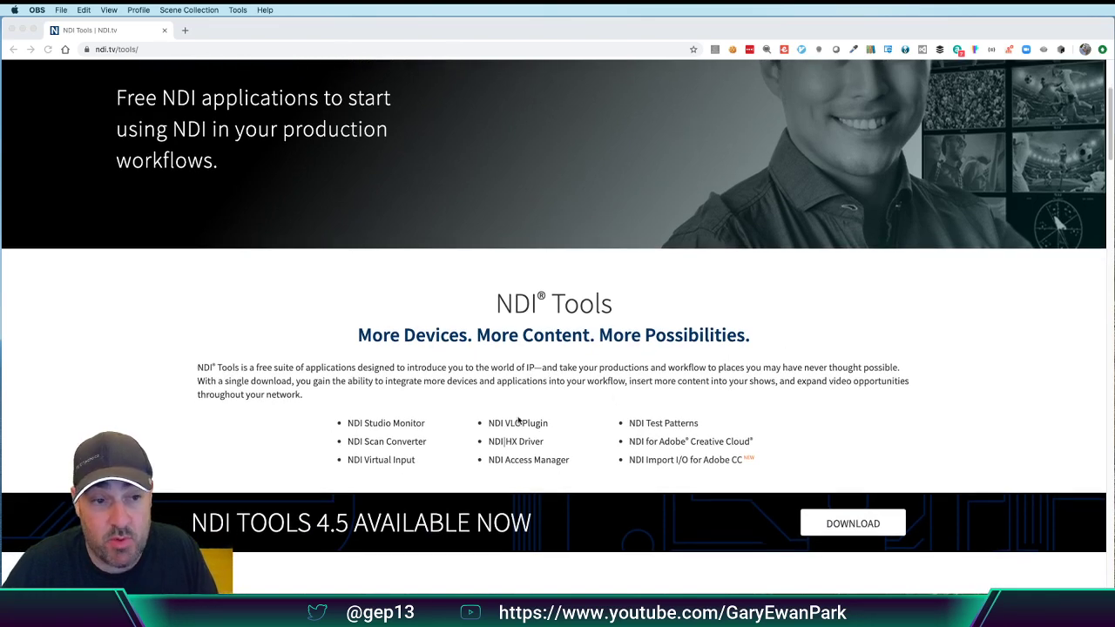
pyautogui.scroll(-2, 518, 420)
pyautogui.click(351, 415)
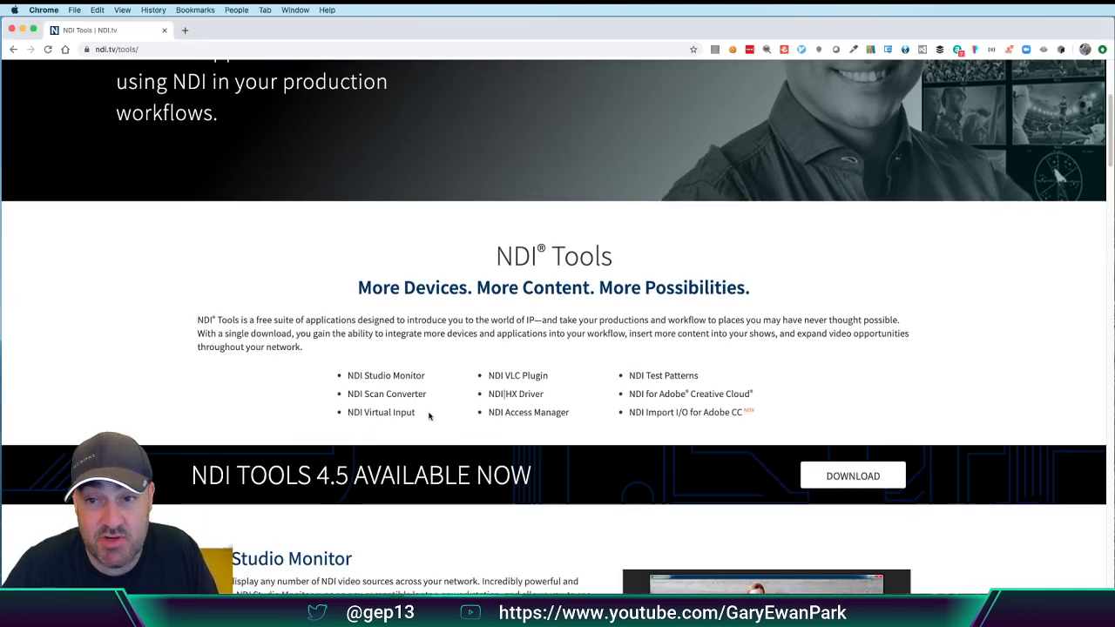
pyautogui.scroll(-1, 428, 416)
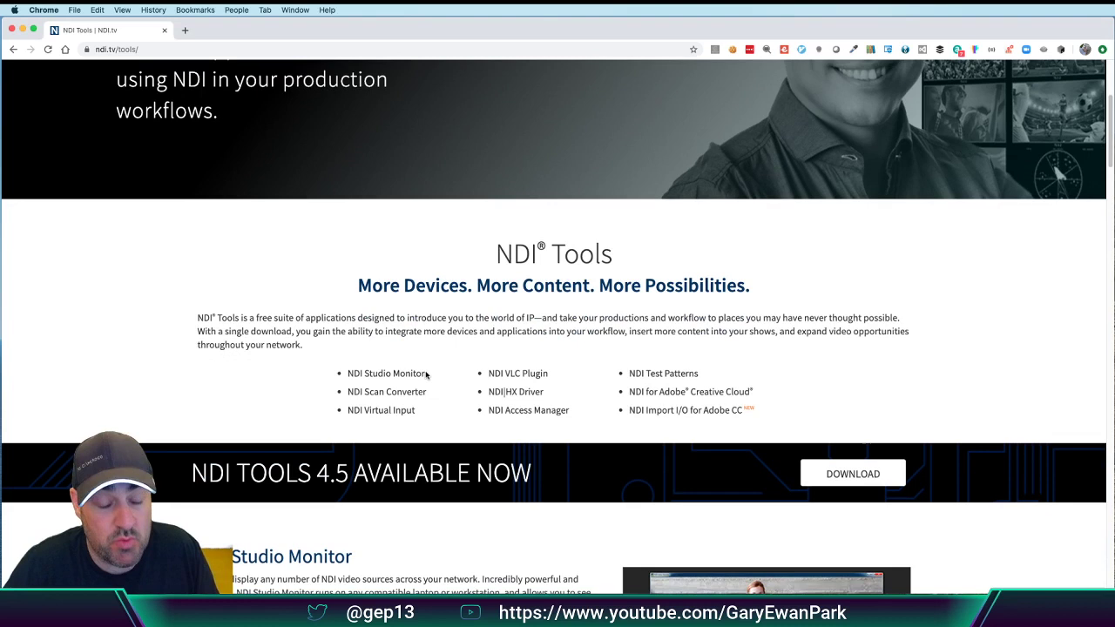
# Step: Launch NDI Virtual Input via Spotlight and close the NDI Tools Chrome window
pyautogui.press('super+space')
pyautogui.write('n')
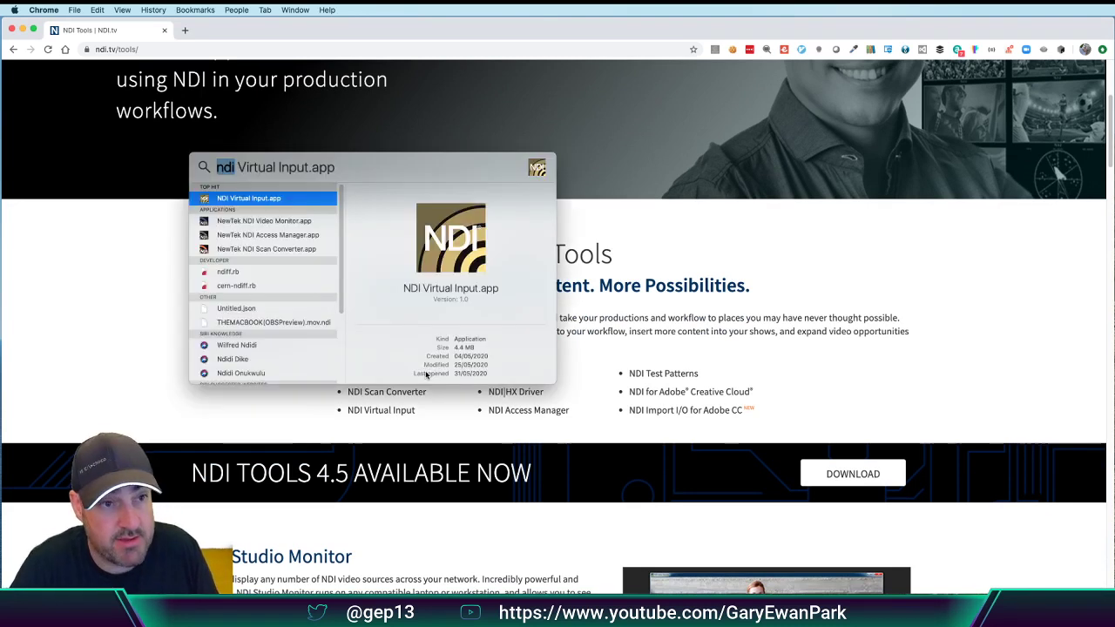
pyautogui.press('Return')
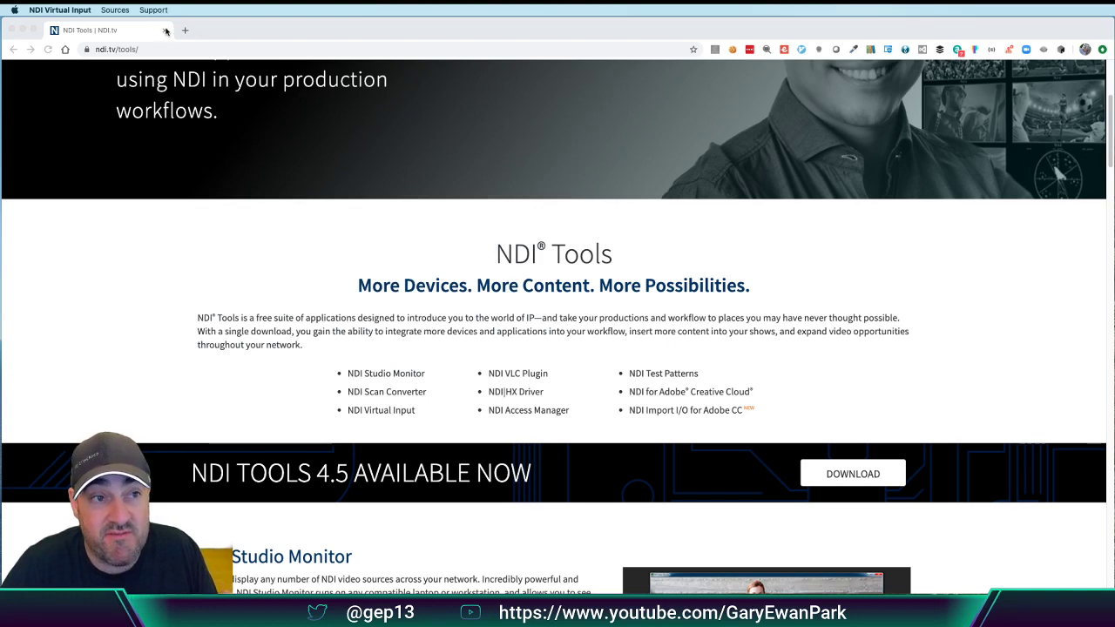
pyautogui.click(165, 31)
pyautogui.click(165, 30)
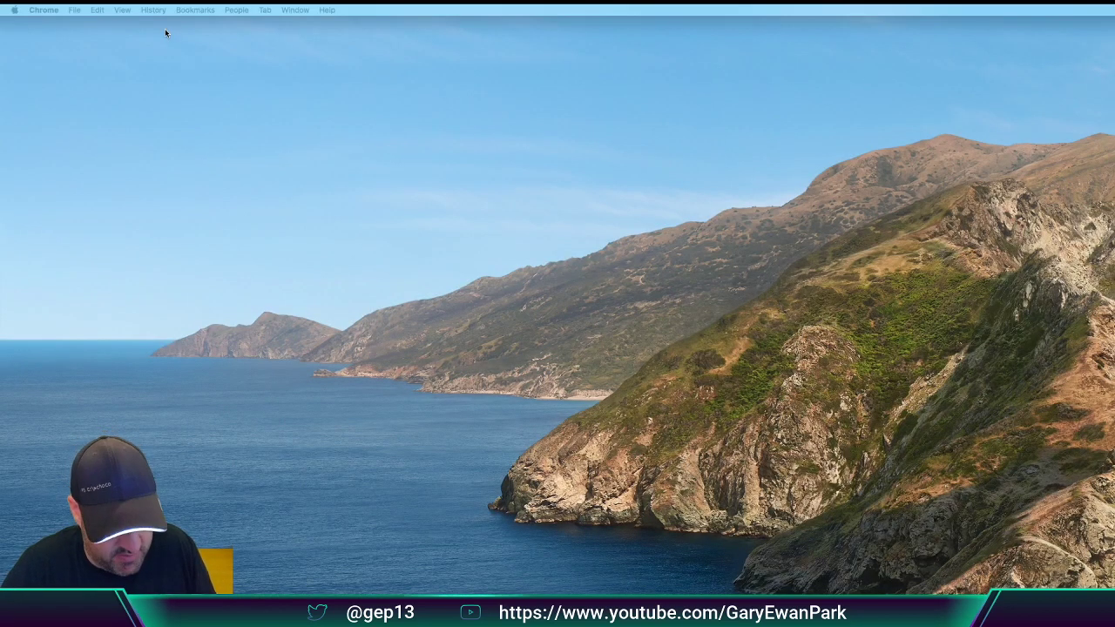
# Step: Search 'ndi' in Spotlight again to bring NDI Virtual Input up as the active app
pyautogui.press('super+space')
pyautogui.write('nd')
pyautogui.press('Return')
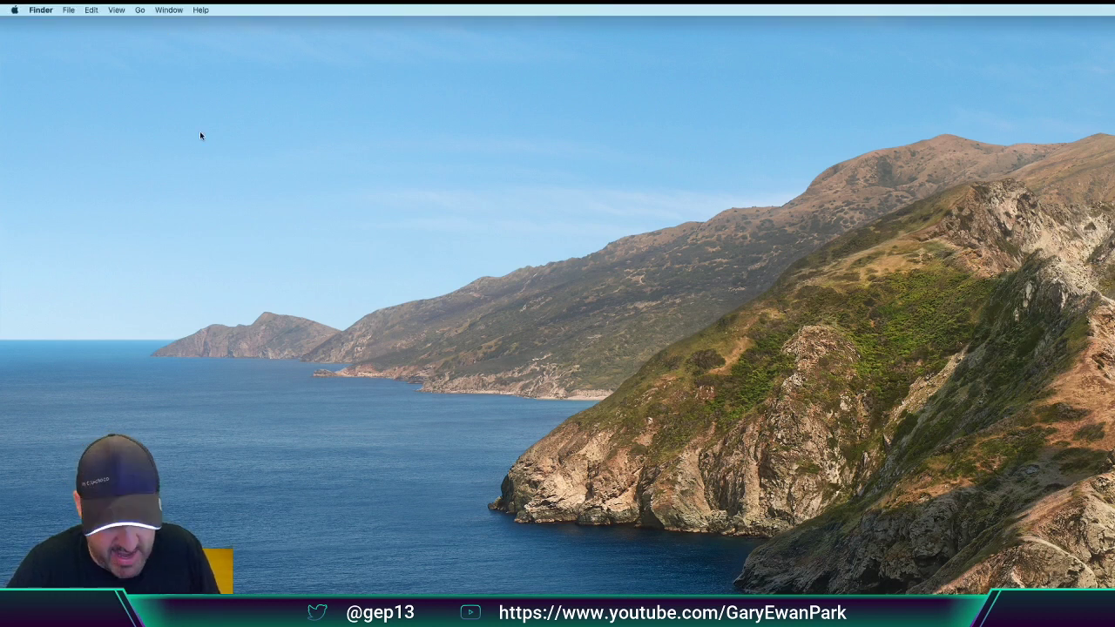
pyautogui.press('super+space')
pyautogui.write('ndi')
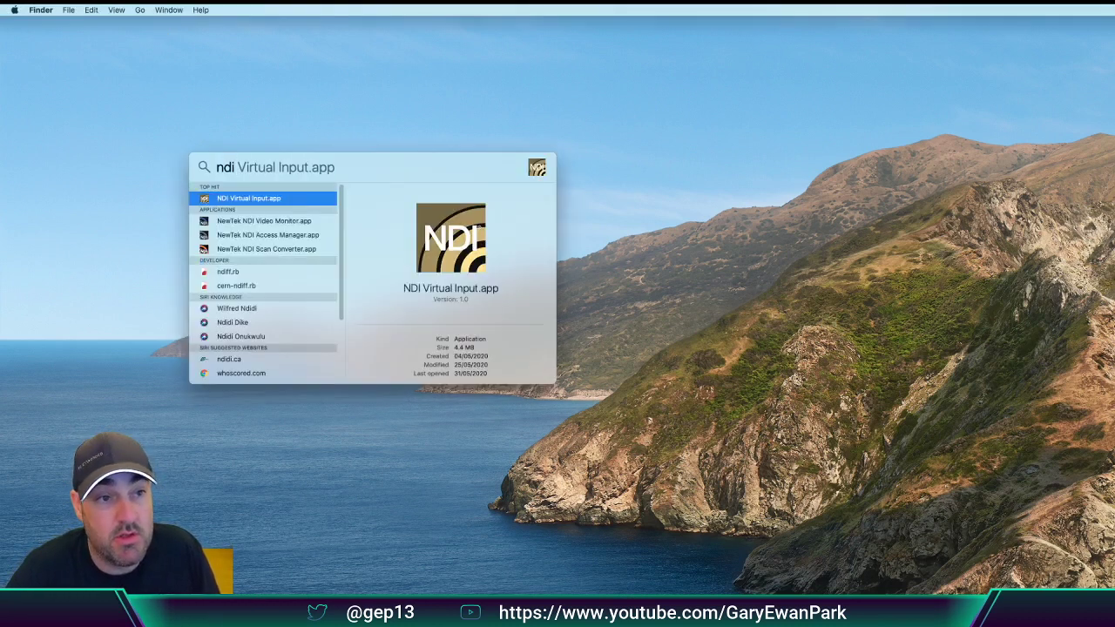
pyautogui.press('Return')
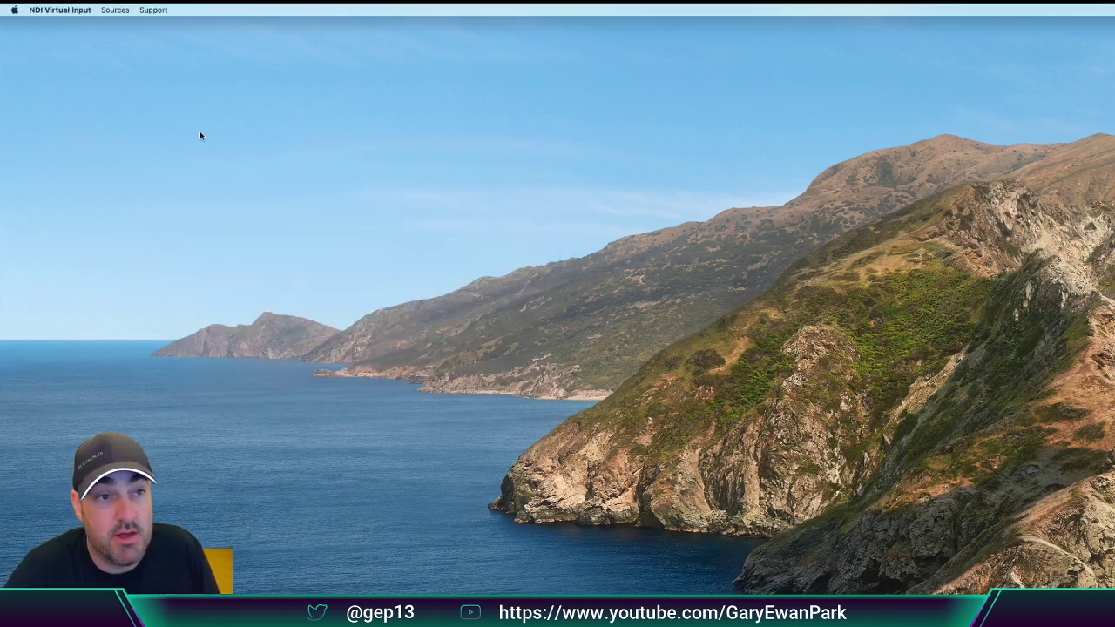
# Step: Confirm that OBS under THEMACBOOK is the checked NDI Virtual Input source, then return to OBS
pyautogui.click(113, 10)
pyautogui.moveTo(157, 23)
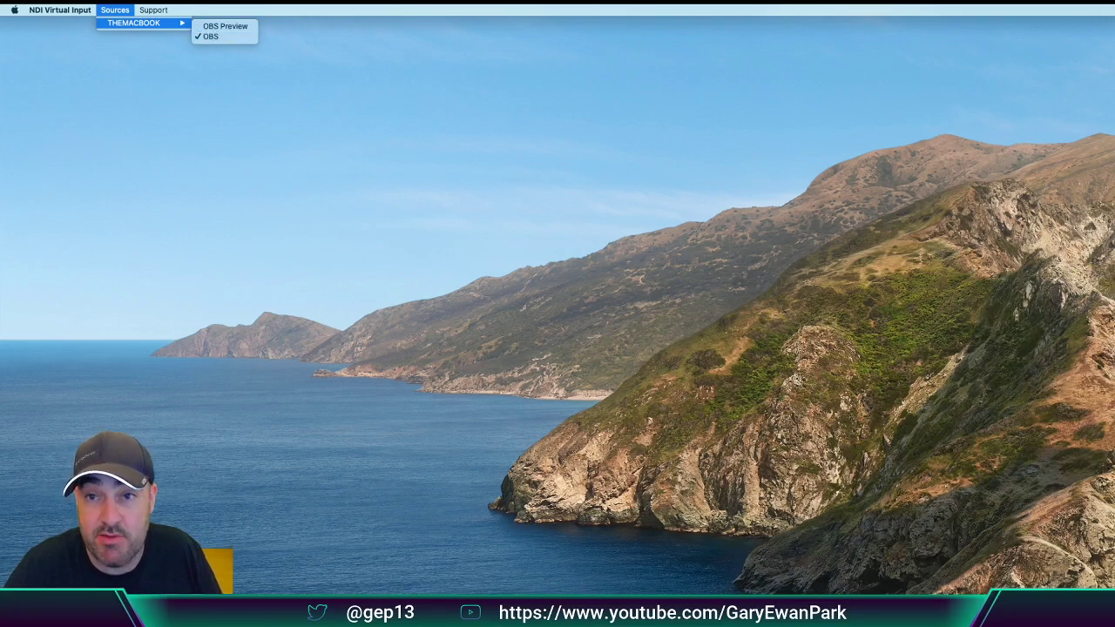
pyautogui.click(225, 26)
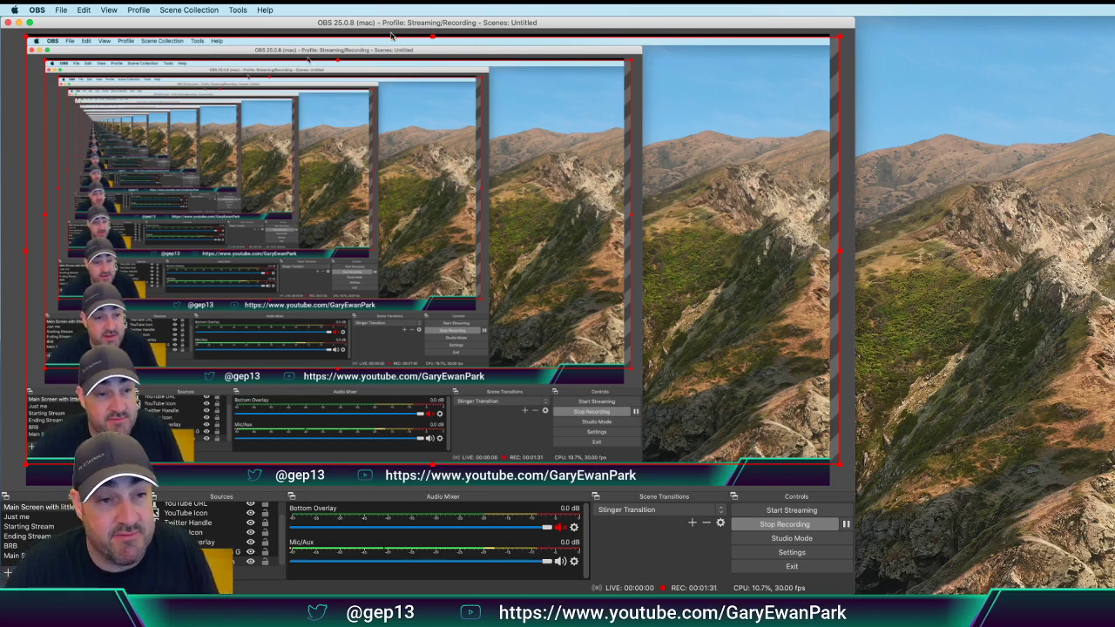
# Step: Review the OBS and OBS Preview names in NDI Output settings, cancel, and enable Studio Mode
pyautogui.click(237, 9)
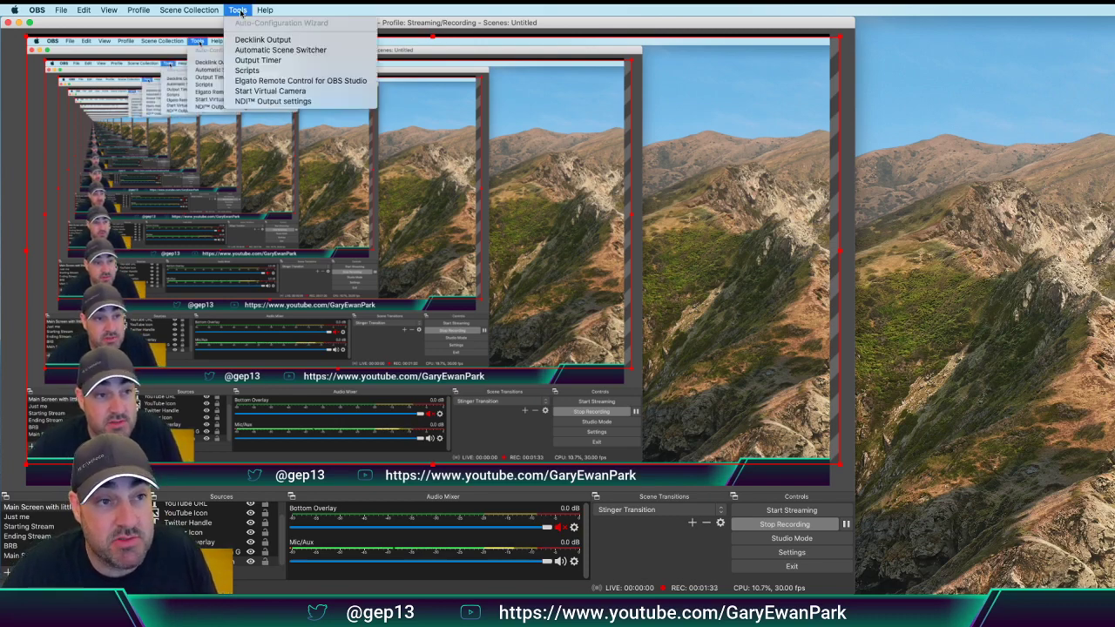
pyautogui.click(273, 101)
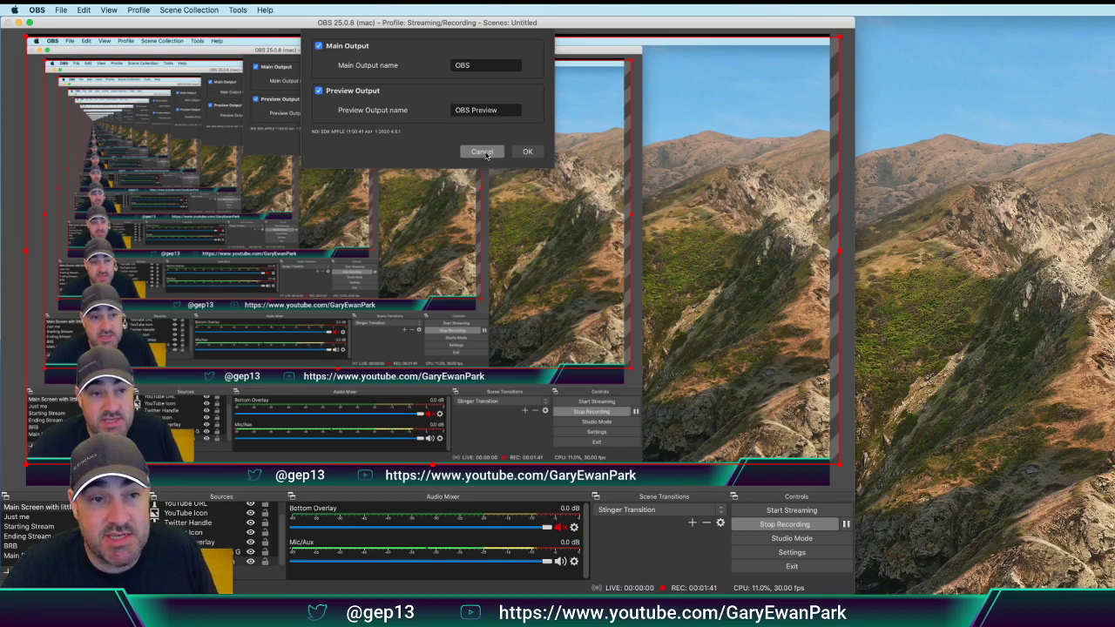
pyautogui.click(527, 152)
pyautogui.click(791, 538)
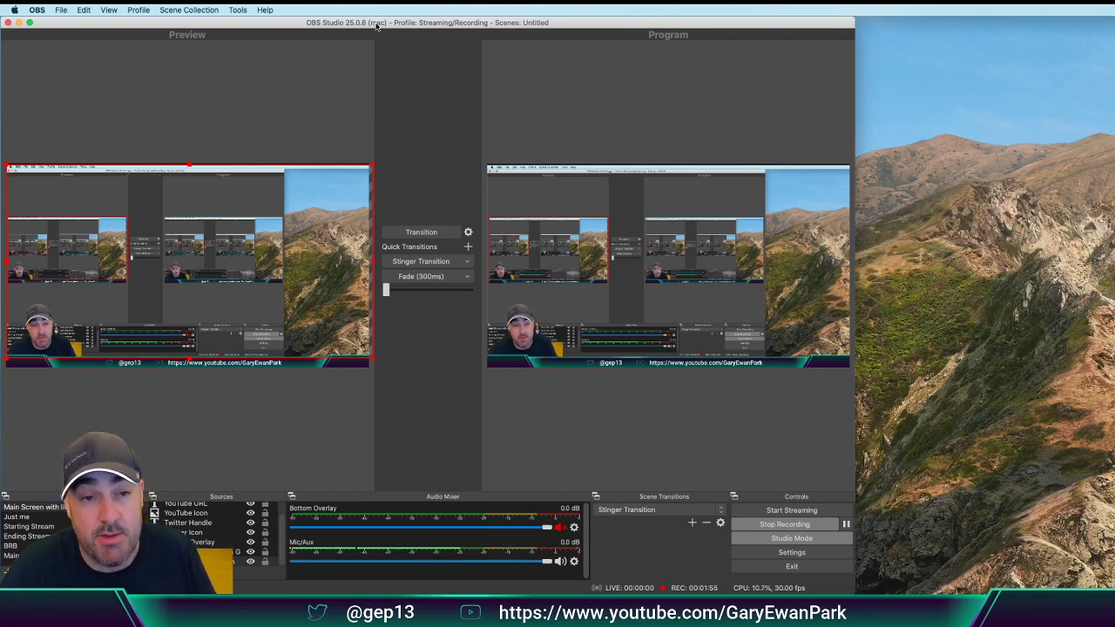
# Step: Move OBS to the other display and set NDI Virtual Input's source to THEMACBOOK > OBS
pyautogui.moveTo(377, 26); pyautogui.dragTo(1114, 41)
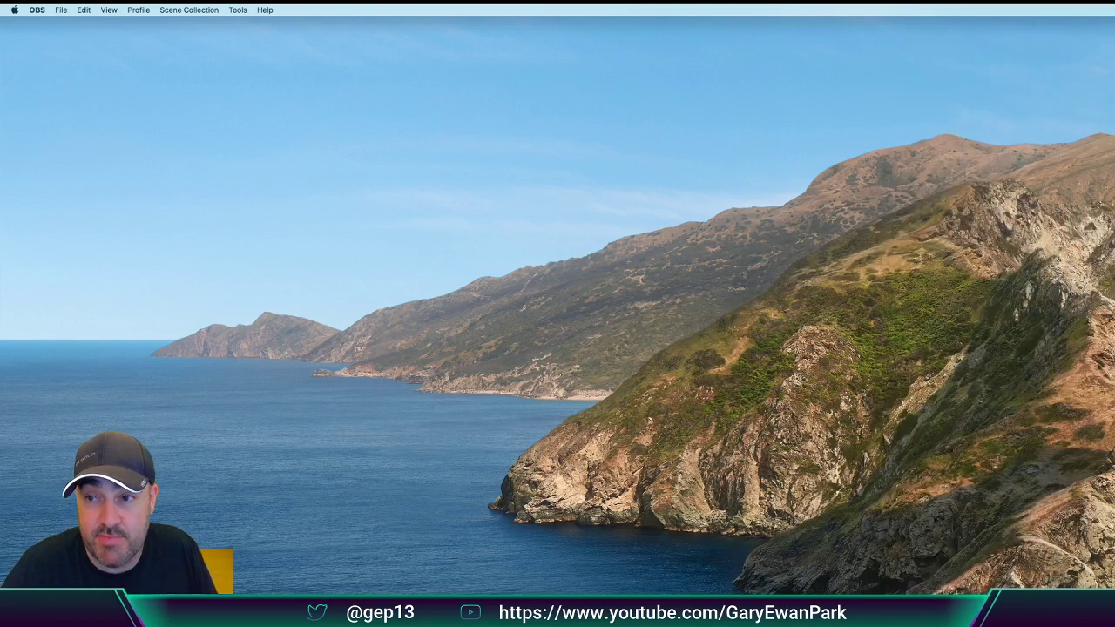
pyautogui.press('super+space')
pyautogui.write('ndi')
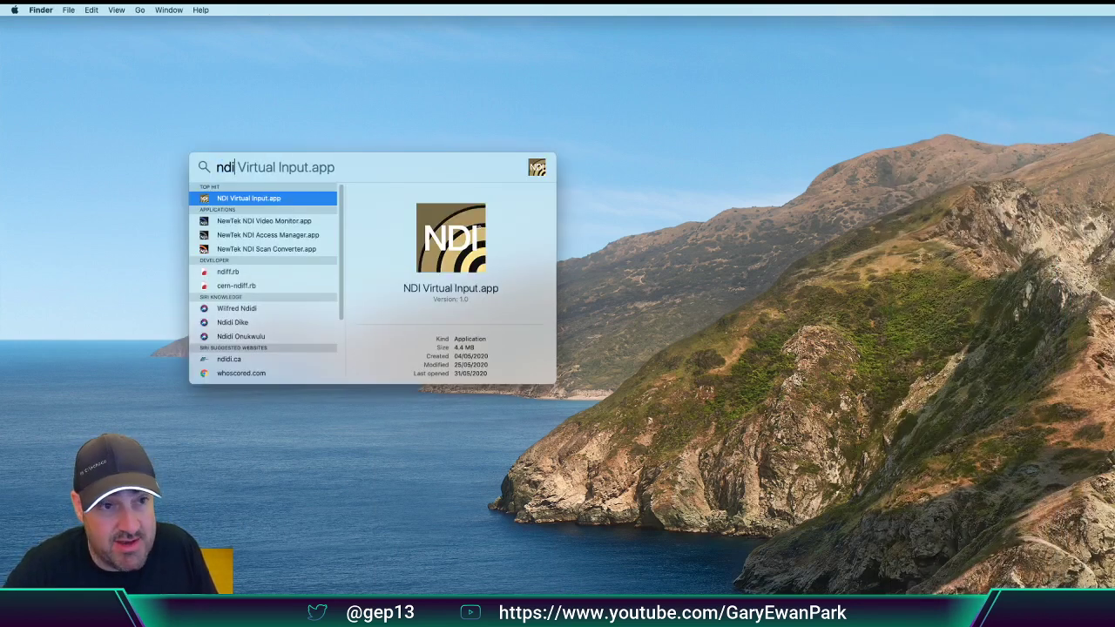
pyautogui.press('Return')
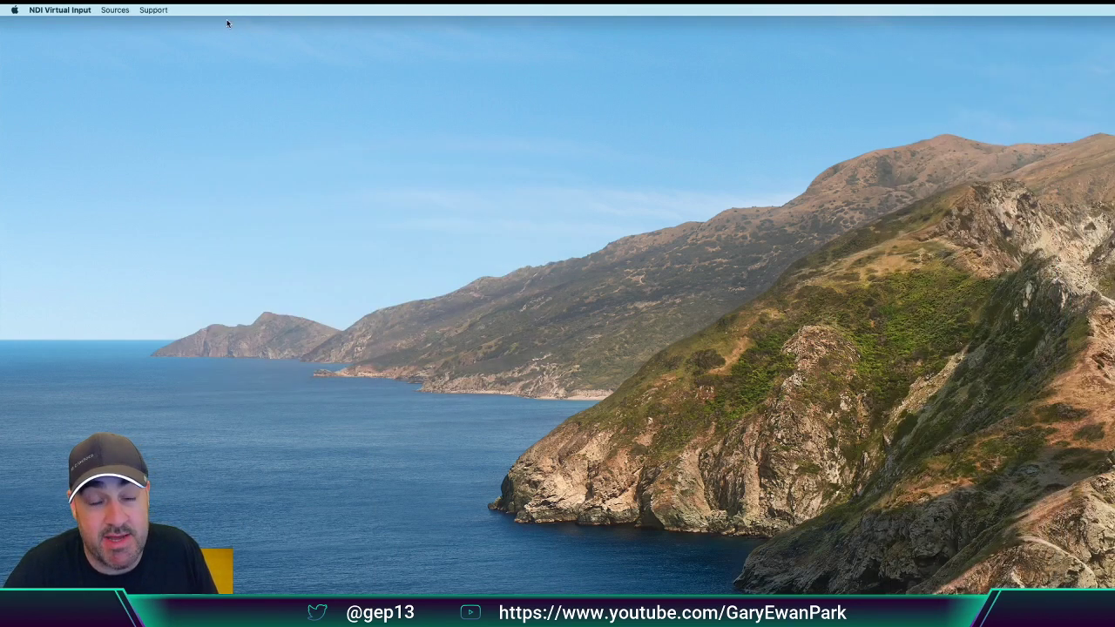
pyautogui.click(115, 9)
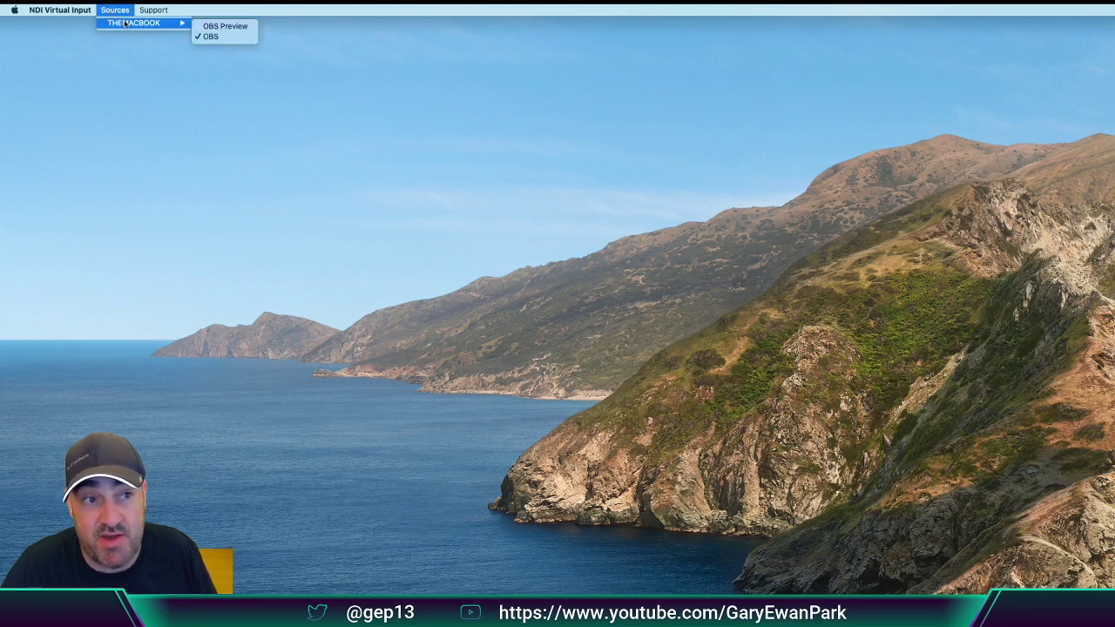
pyautogui.click(225, 36)
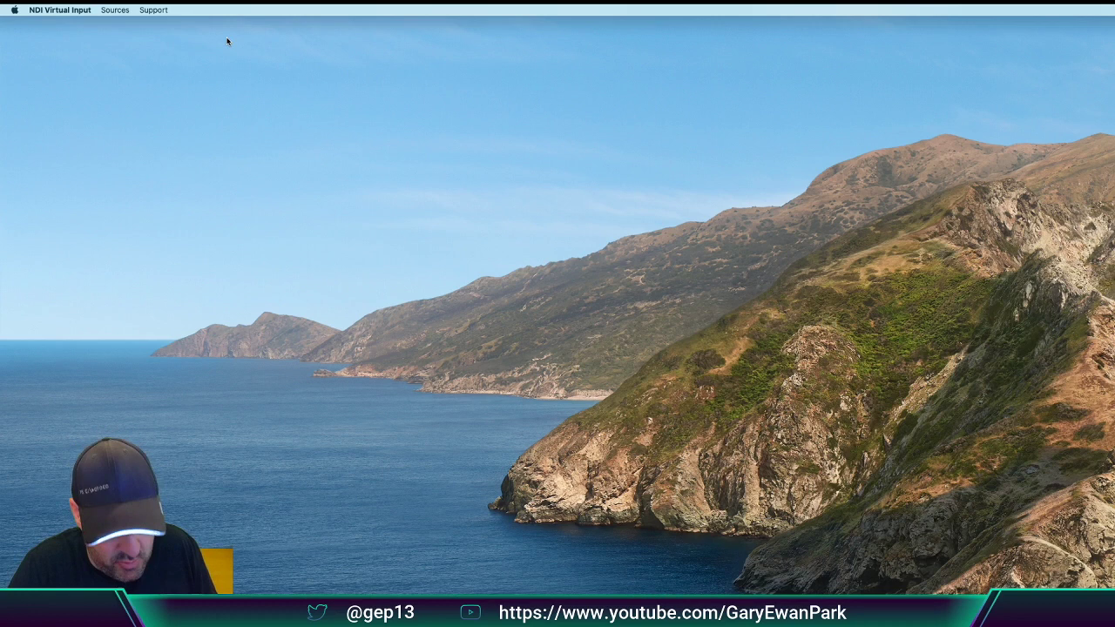
# Step: Launch zoom.us and open Preferences > Video, where the NDI Video camera previews the OBS feed
pyautogui.press('super+space')
pyautogui.write('zoom')
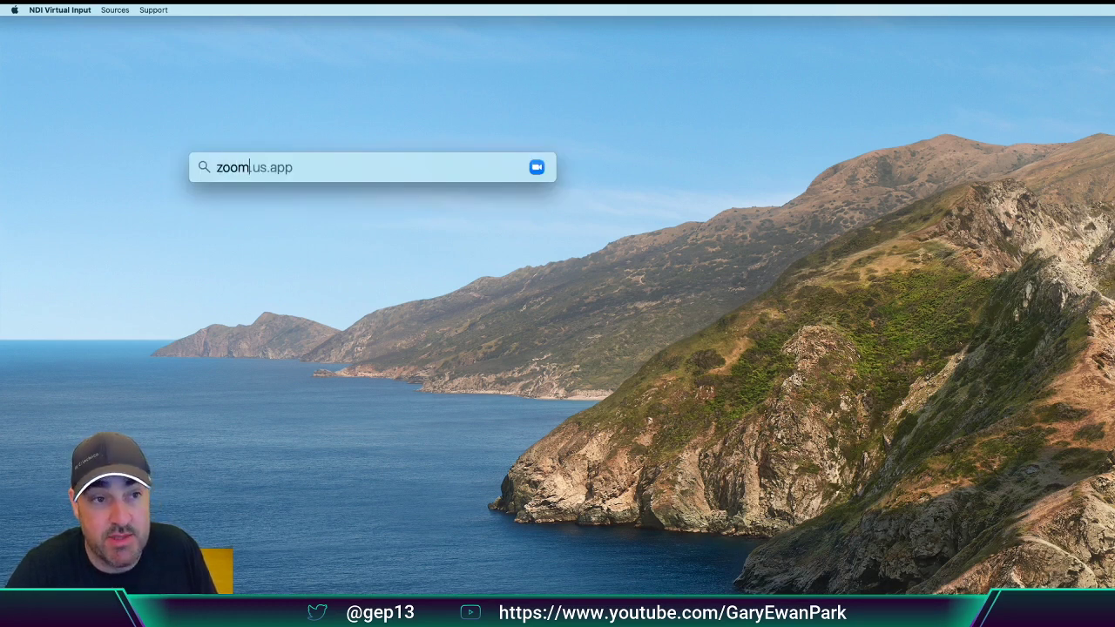
pyautogui.press('Return')
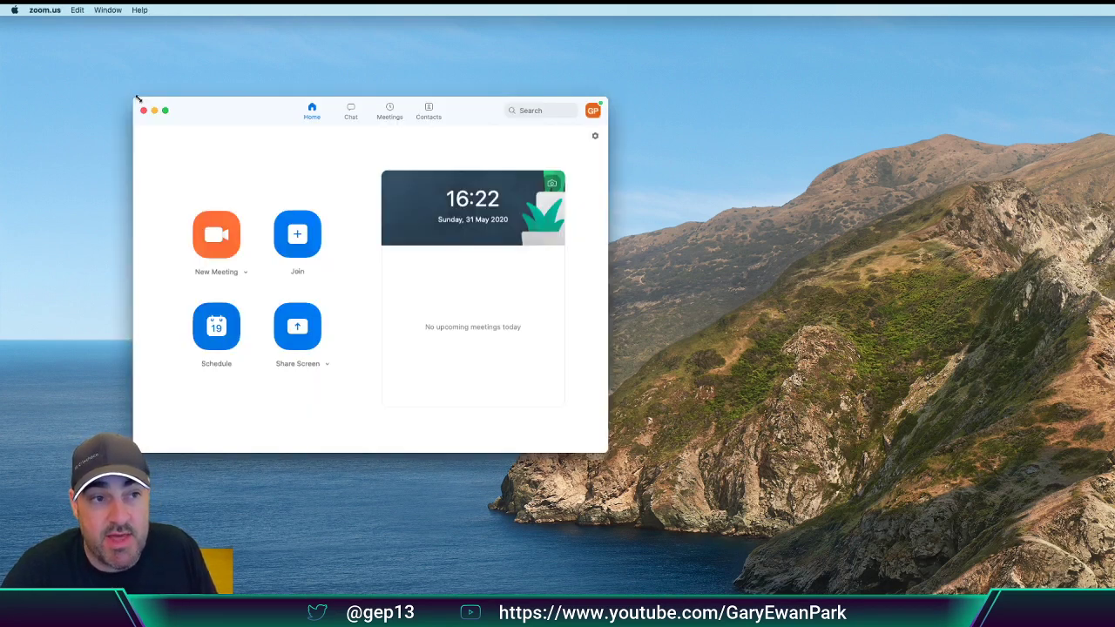
pyautogui.click(43, 10)
pyautogui.click(60, 39)
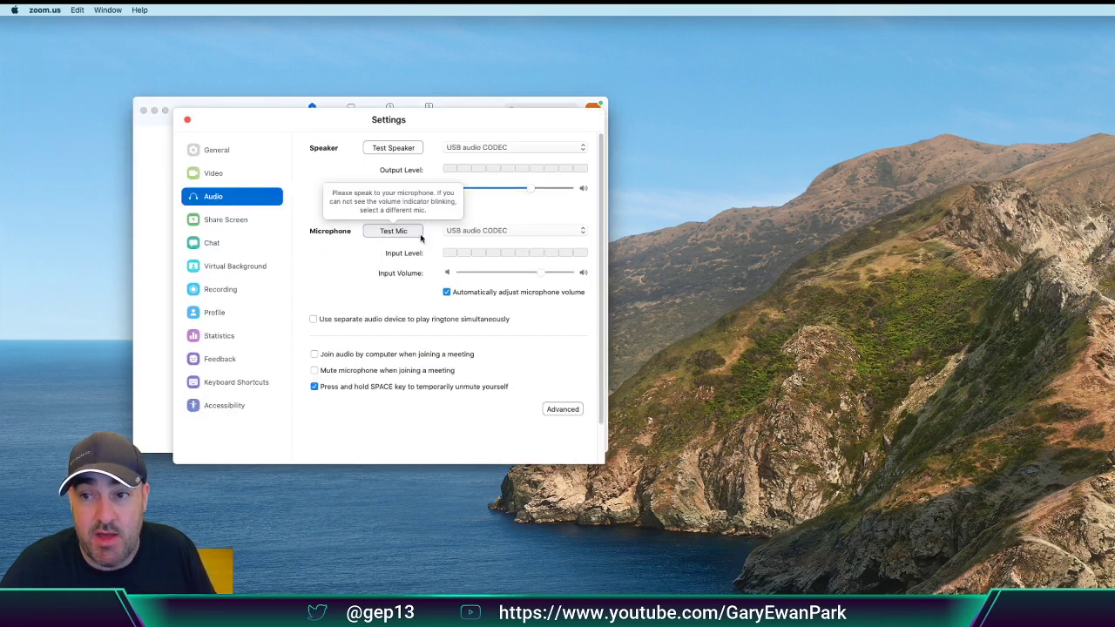
pyautogui.click(220, 172)
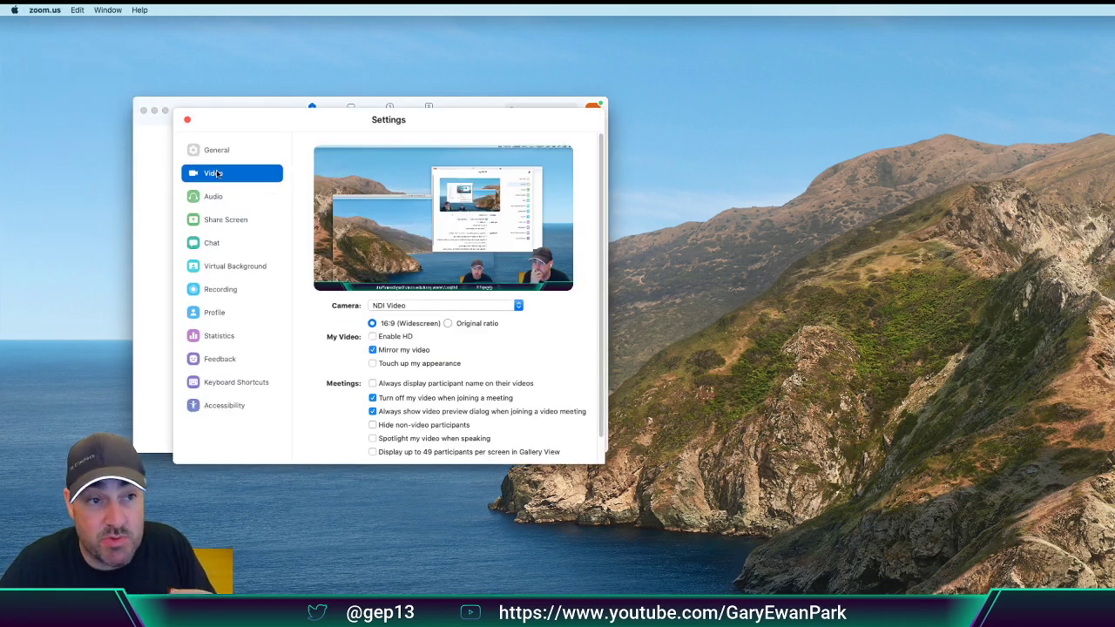
pyautogui.click(413, 307)
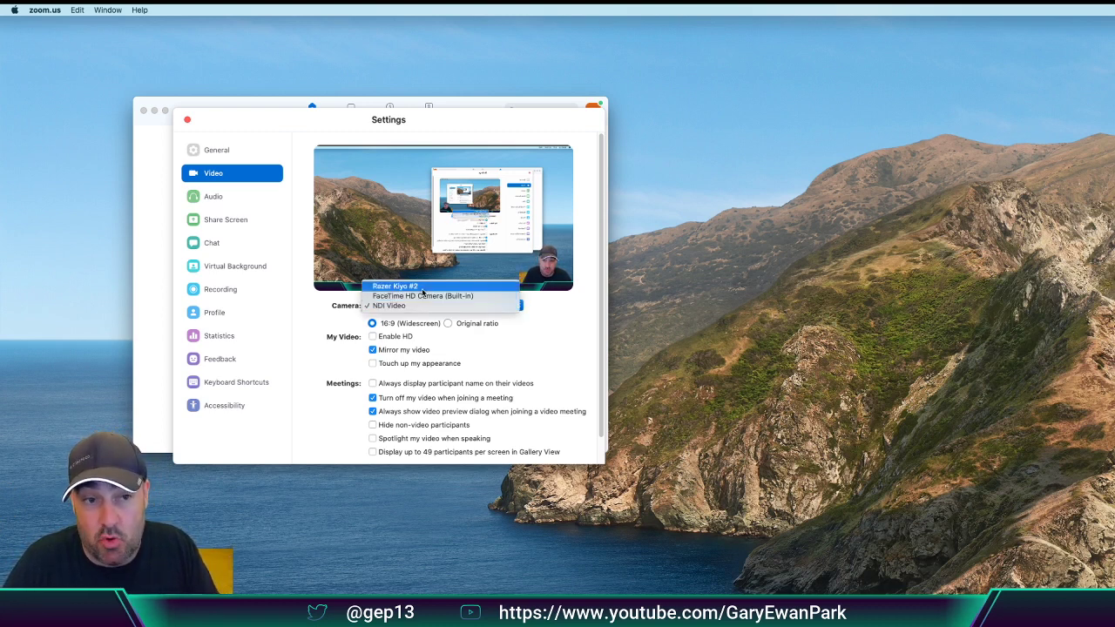
pyautogui.click(422, 287)
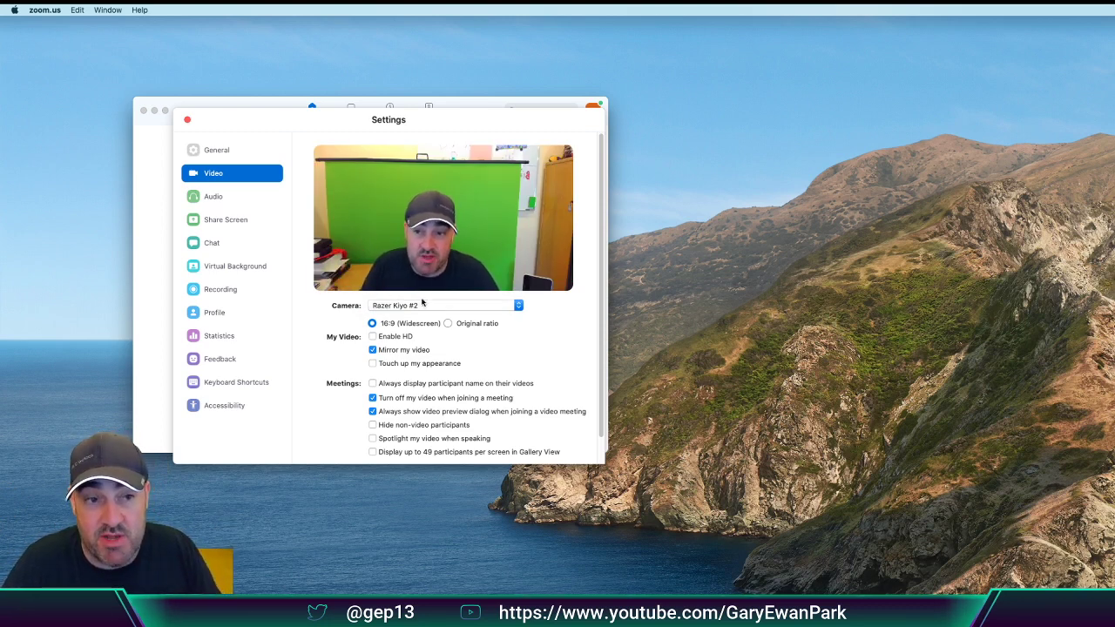
pyautogui.click(423, 306)
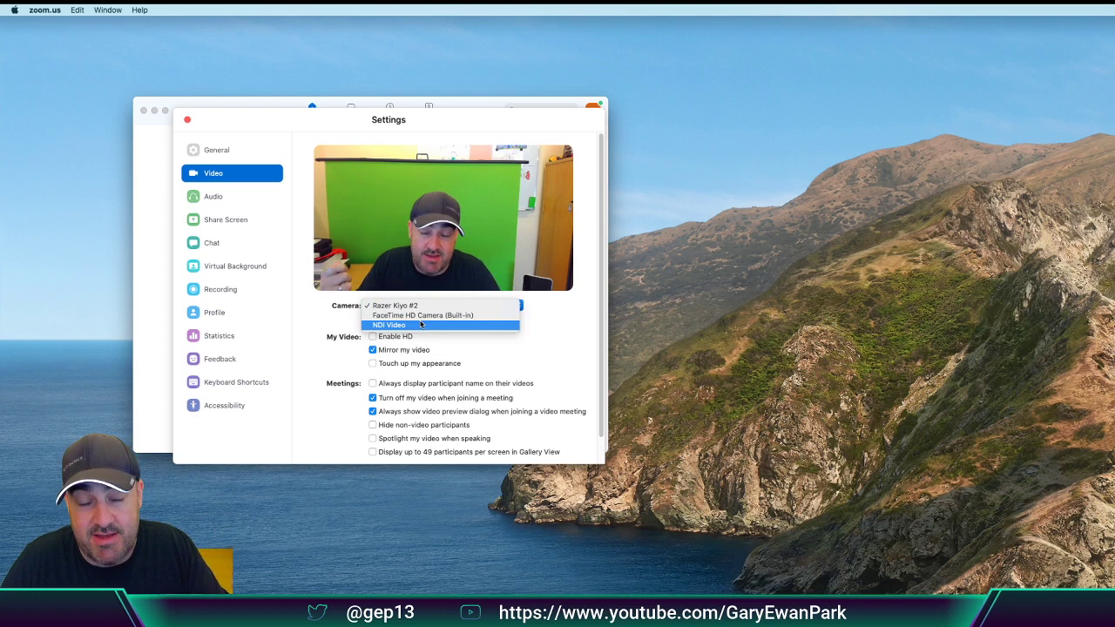
pyautogui.click(421, 324)
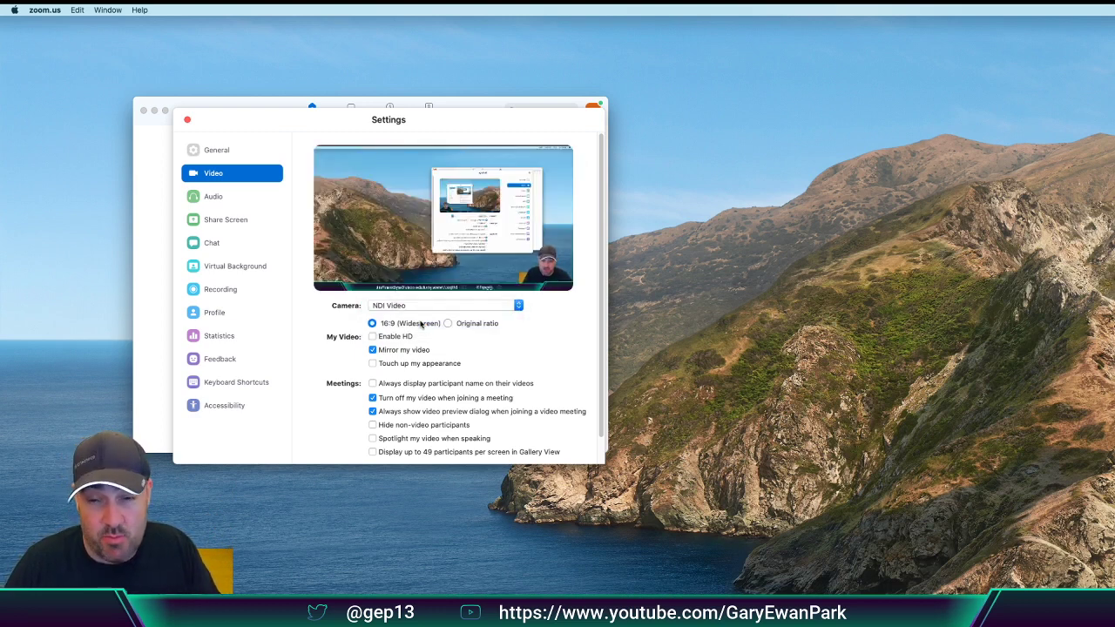